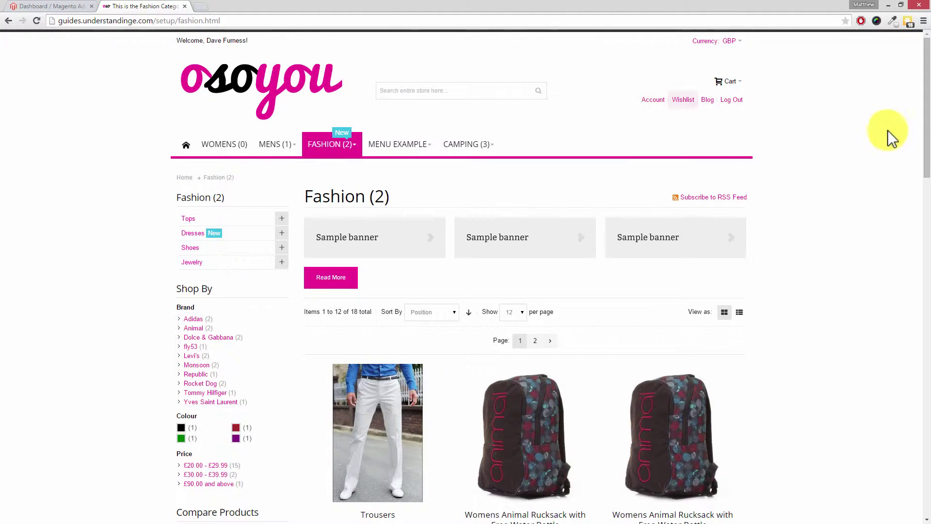
# - Set the Fashion category's per-page limit to All so all 18 products show
pyautogui.moveTo(926, 121); pyautogui.dragTo(927, 158)
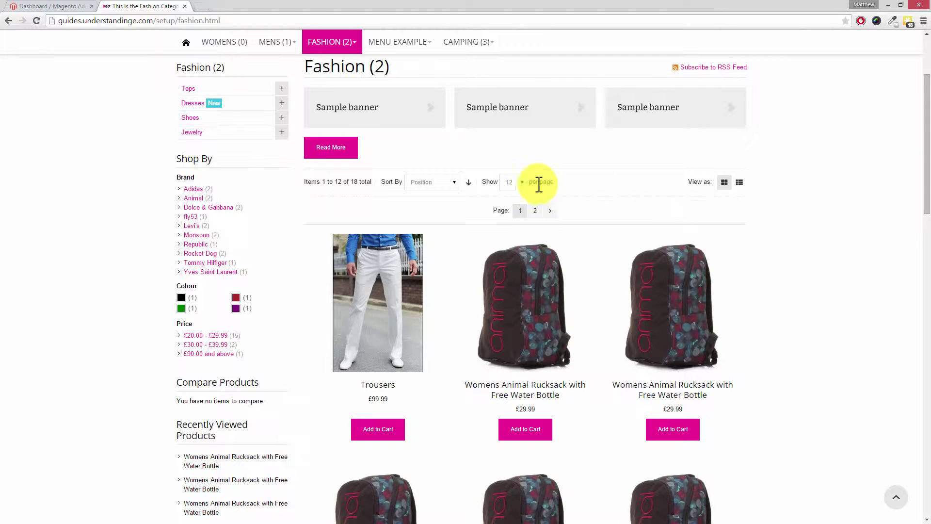
pyautogui.click(522, 183)
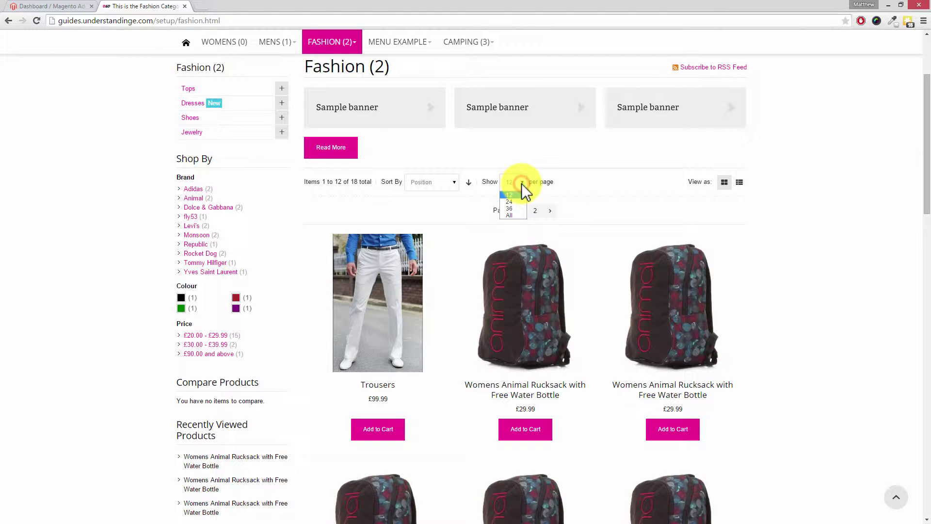
pyautogui.click(513, 214)
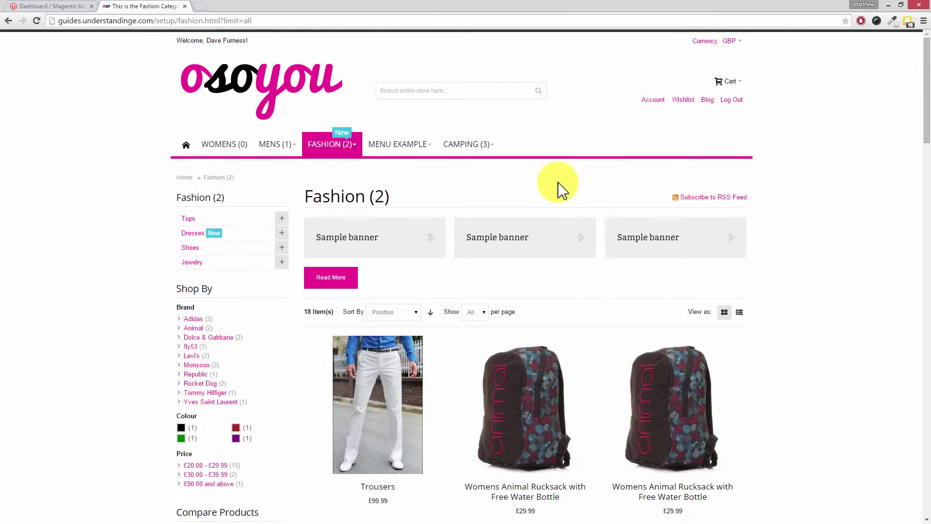
pyautogui.moveTo(347, 156)
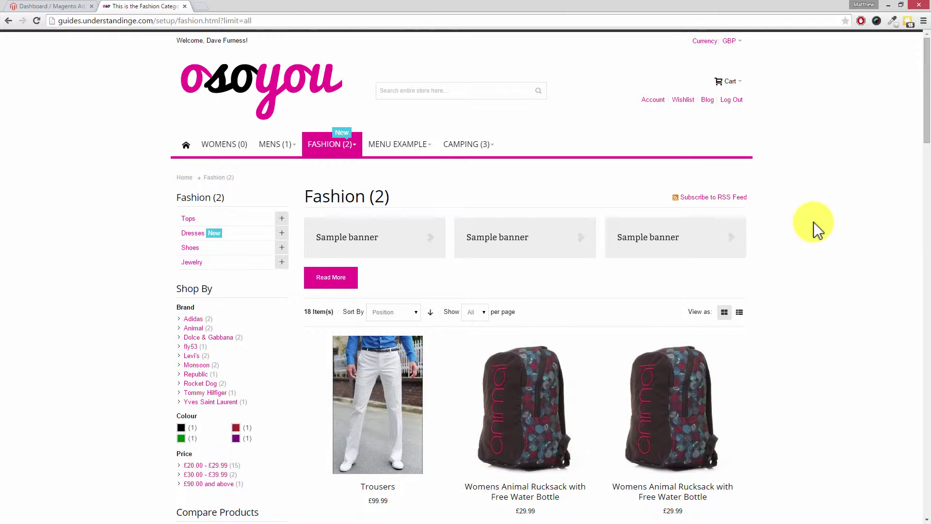
# - In the admin, go to System > Configuration and open the Catalog > Catalog section
pyautogui.click(59, 6)
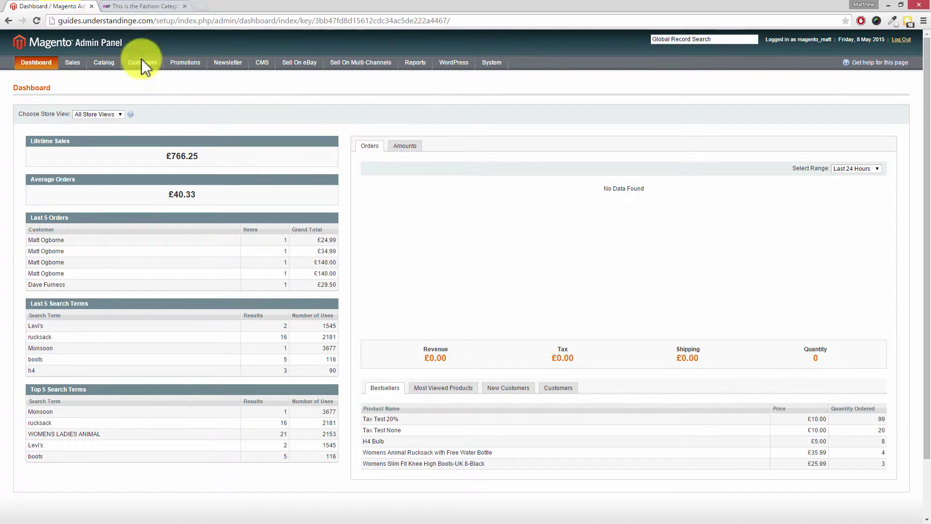
pyautogui.moveTo(497, 63)
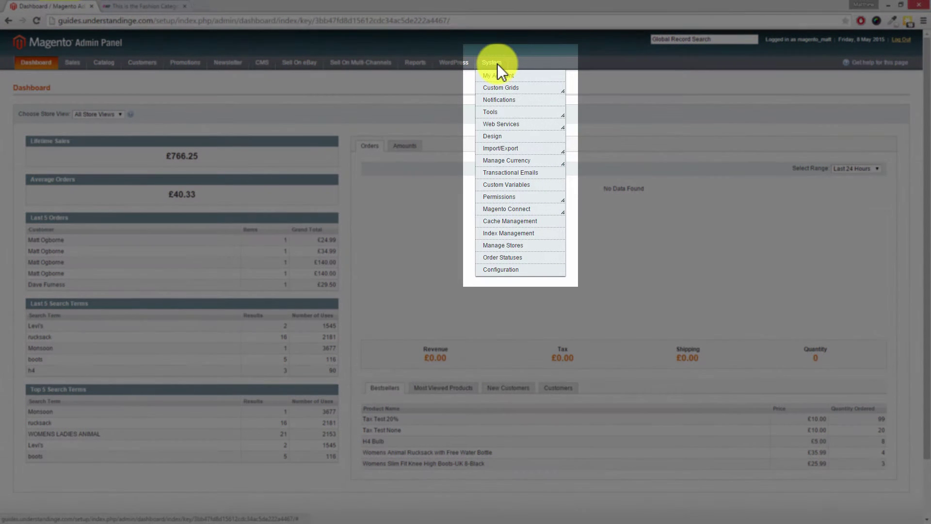
pyautogui.click(499, 270)
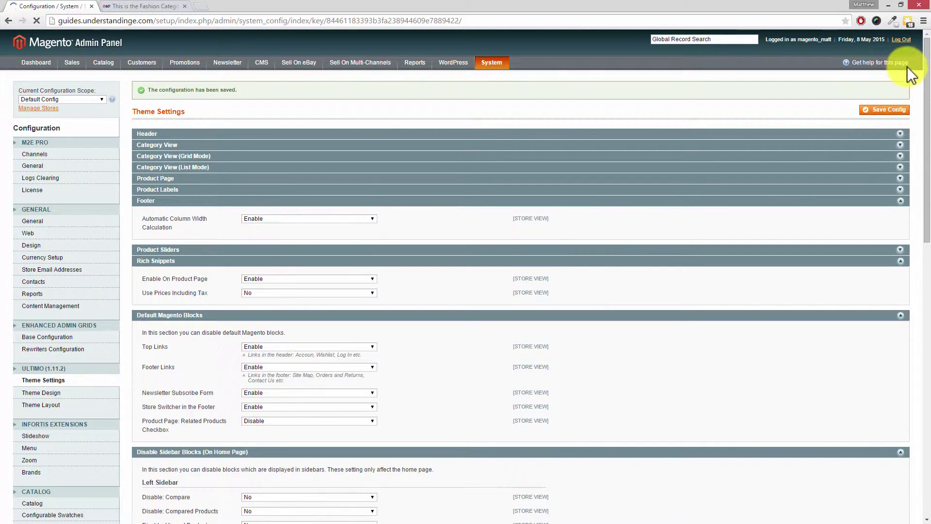
pyautogui.moveTo(926, 63); pyautogui.dragTo(926, 162)
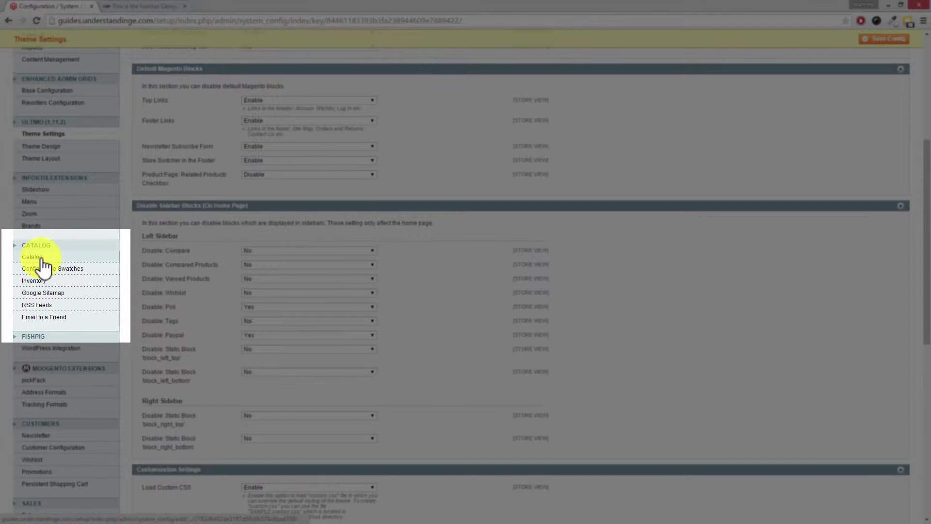
pyautogui.click(42, 260)
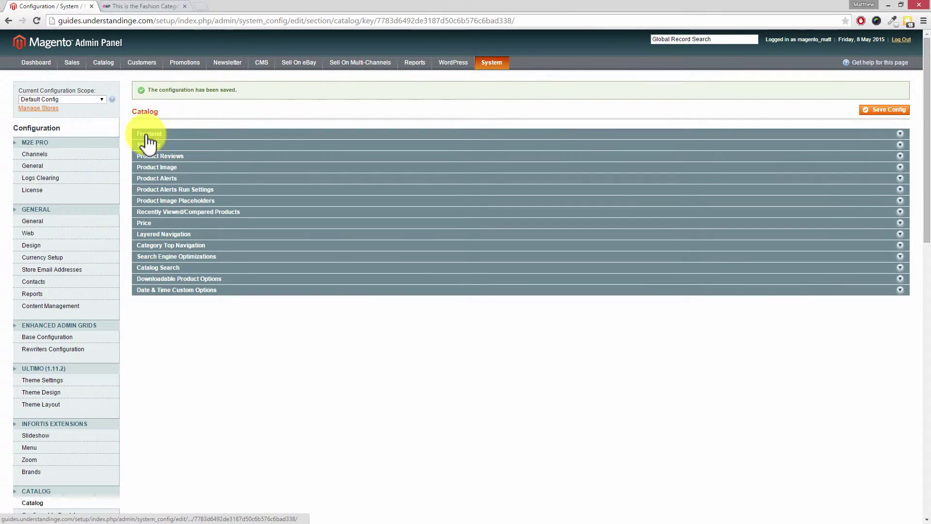
# - In the Frontend section, change Allow All Products per Page from Yes to No
pyautogui.click(148, 138)
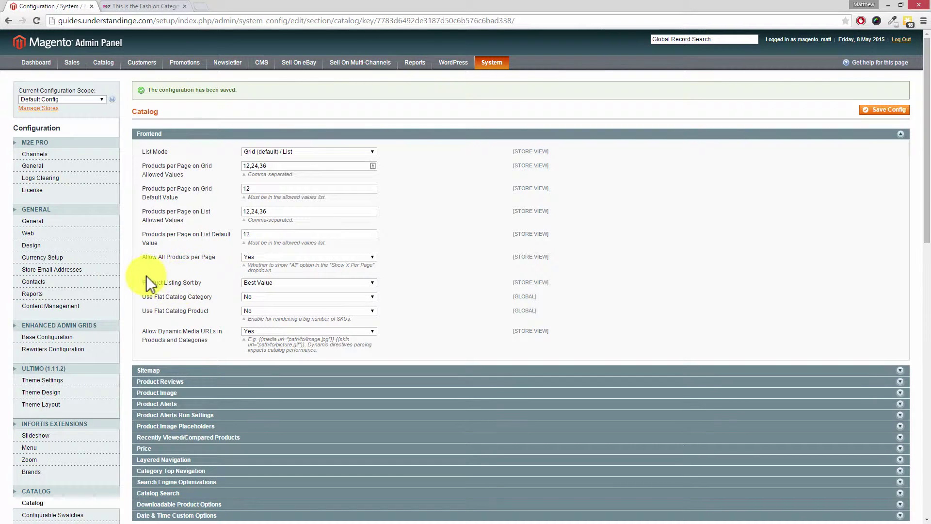
pyautogui.click(267, 257)
pyautogui.click(262, 272)
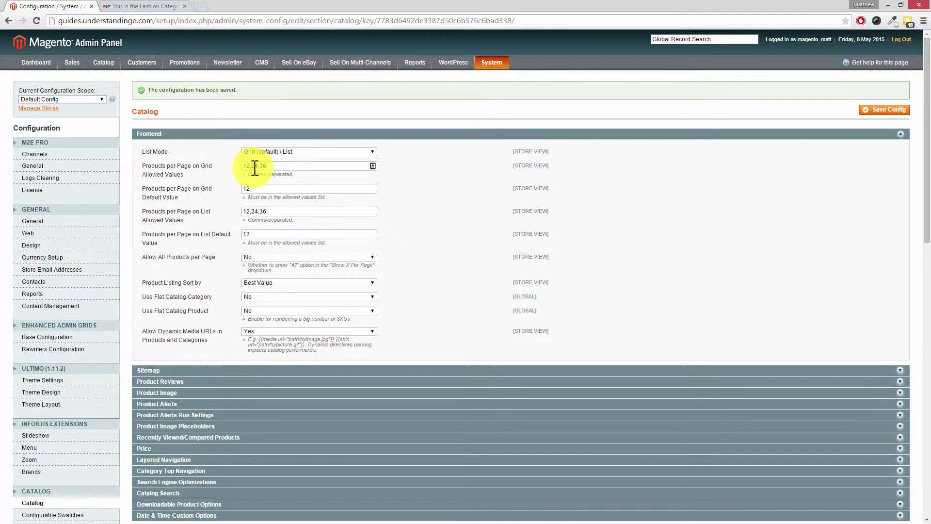
# - Check which per-page amounts the Fashion storefront currently offers
pyautogui.click(155, 7)
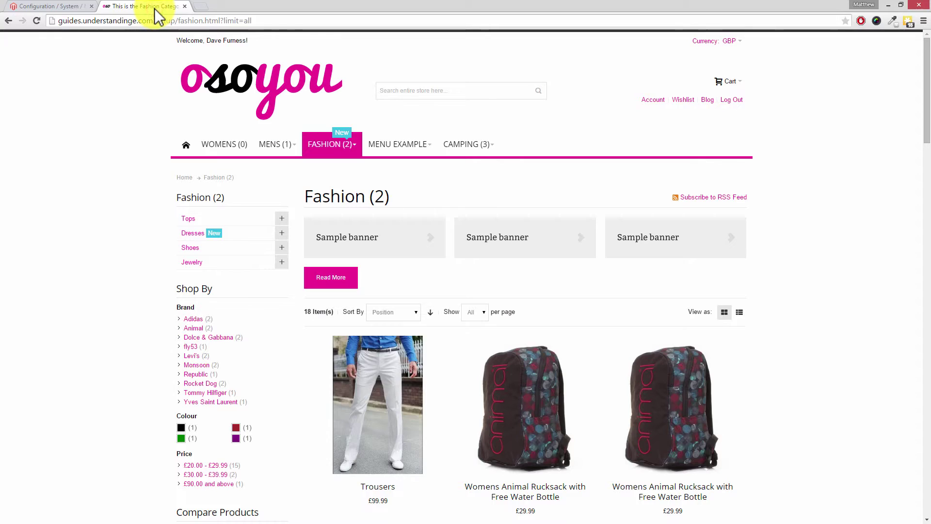
pyautogui.click(478, 312)
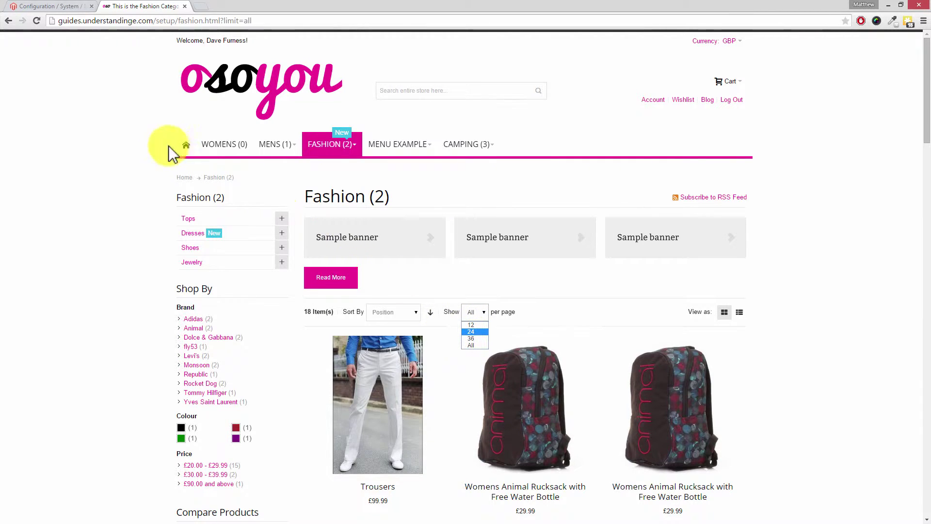
pyautogui.click(64, 8)
# - Add 48 to the grid and list allowed per-page values and save the configuration
pyautogui.click(62, 7)
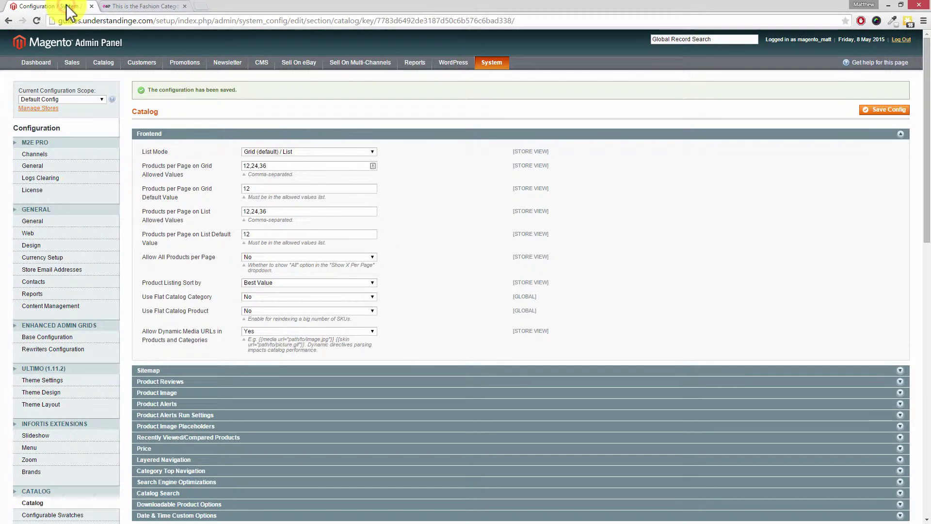
pyautogui.click(280, 166)
pyautogui.write(',48')
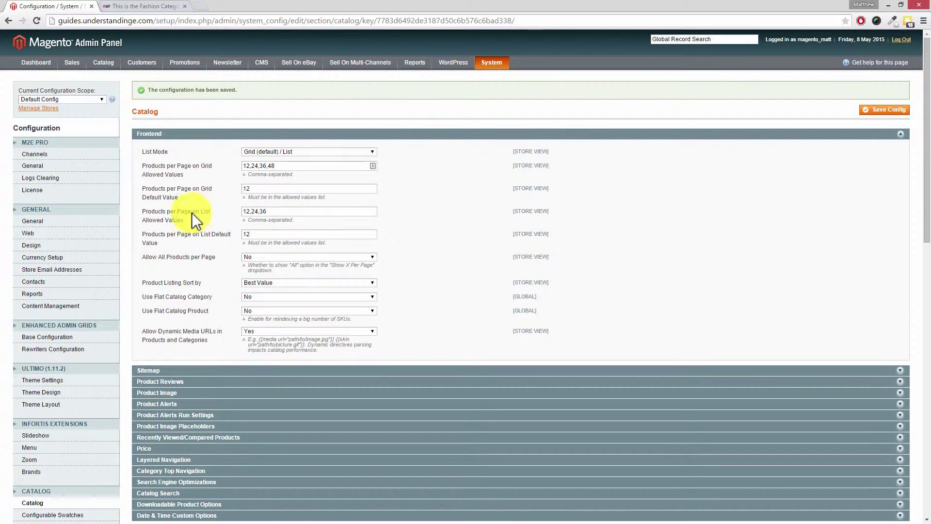
pyautogui.click(274, 211)
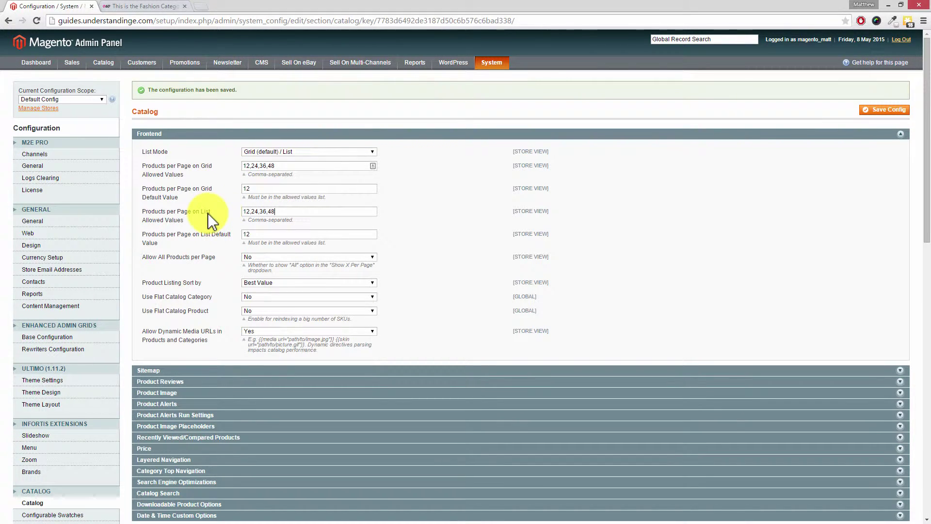
pyautogui.click(894, 111)
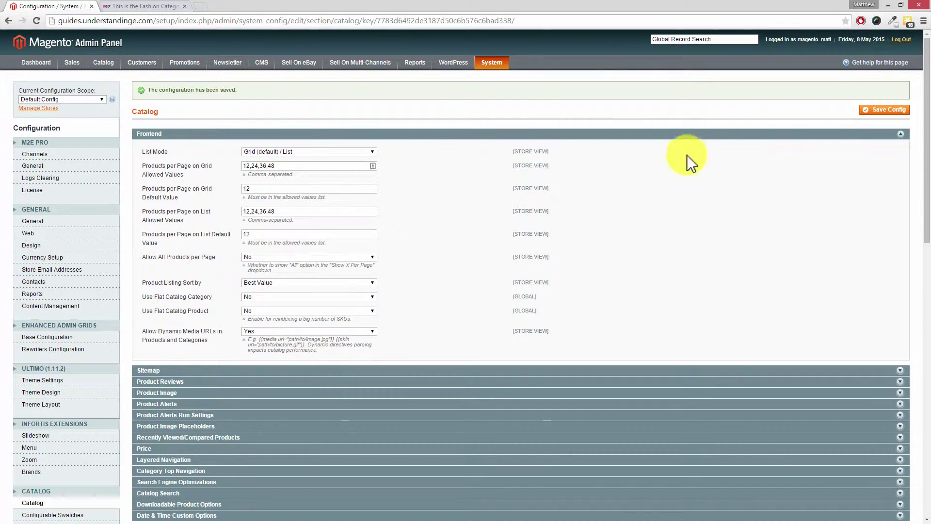
# - In Cache Management, select all nine cache types and refresh them
pyautogui.moveTo(495, 62)
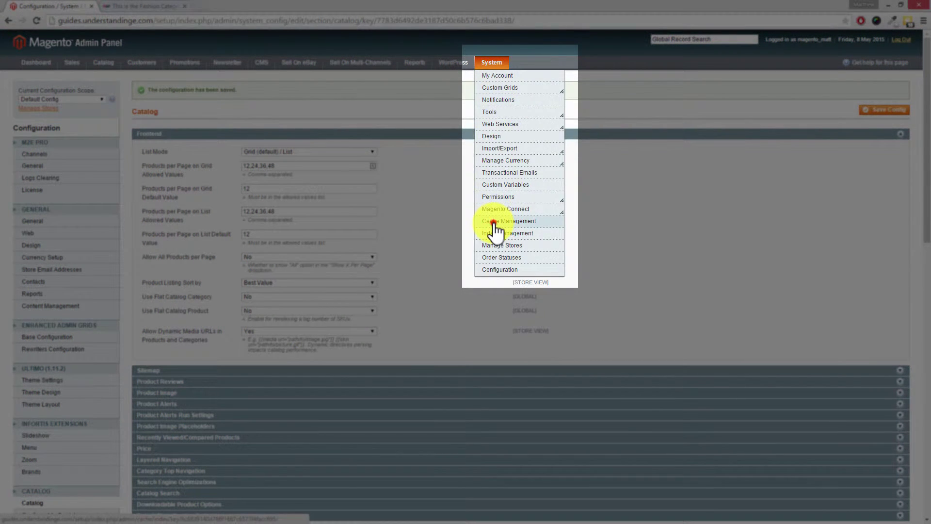
pyautogui.click(493, 222)
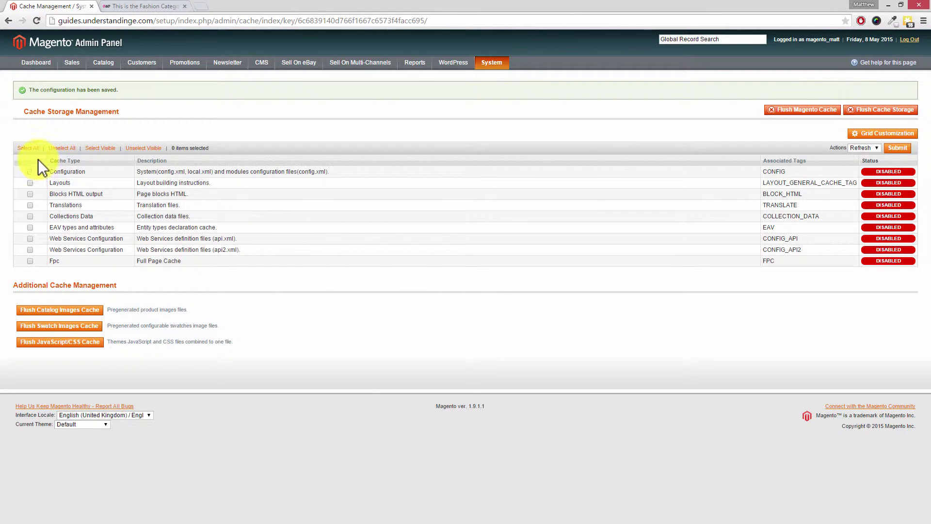
pyautogui.click(27, 148)
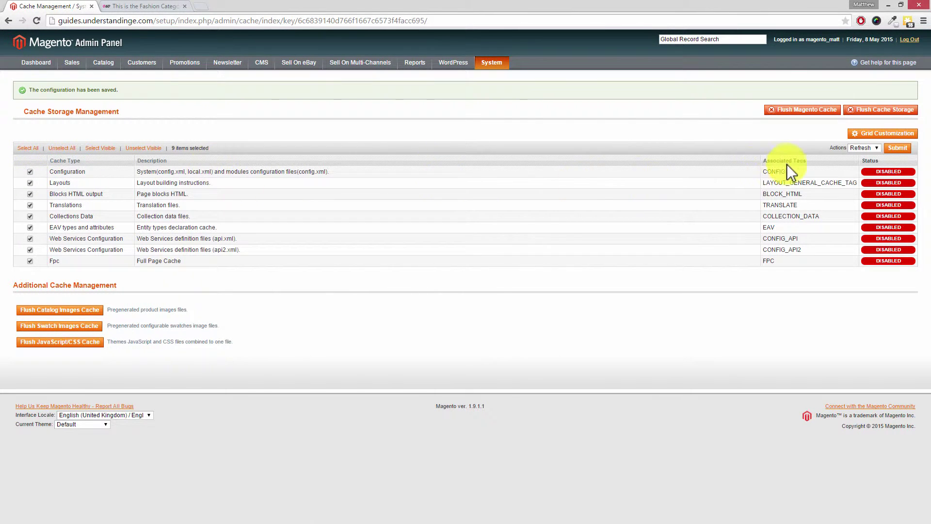
pyautogui.click(898, 148)
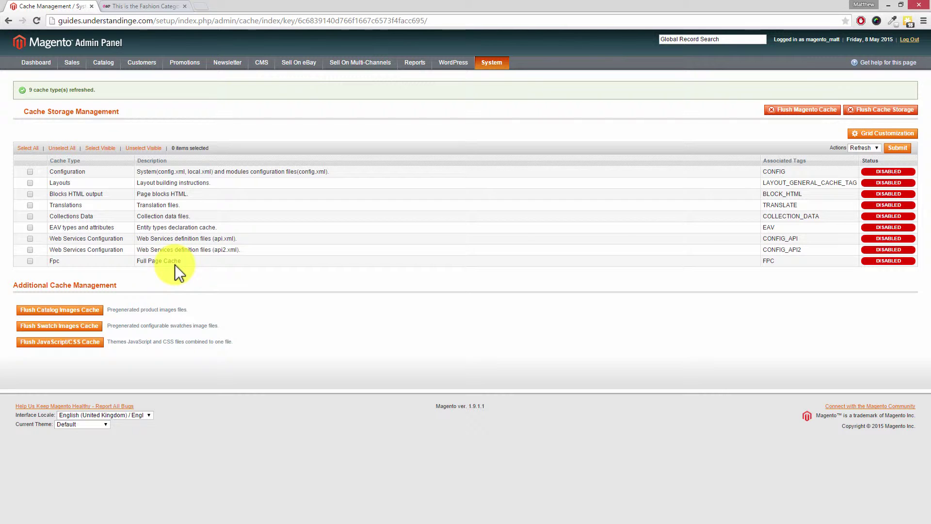
# - Reload the Fashion storefront and confirm it offers 12, 24, 36 and 48 per page
pyautogui.click(151, 6)
pyautogui.rightClick(106, 116)
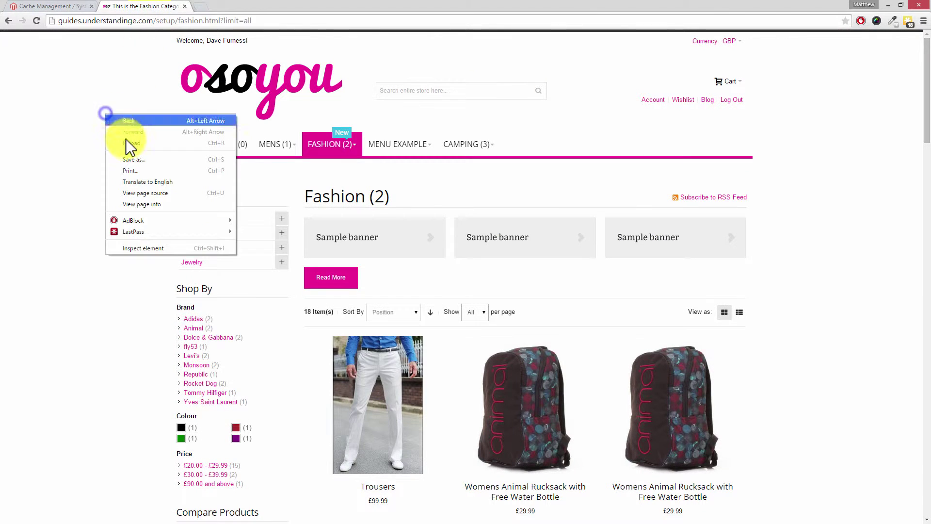
pyautogui.click(127, 143)
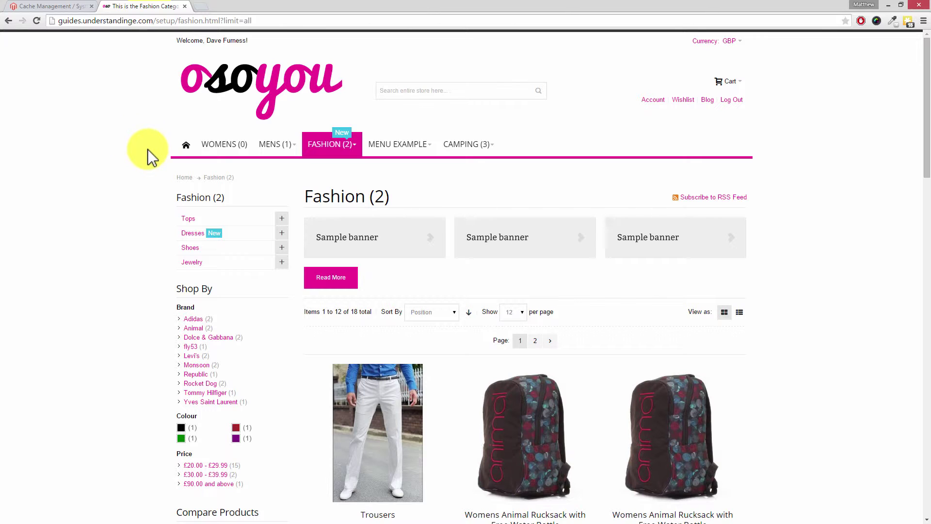
pyautogui.click(520, 311)
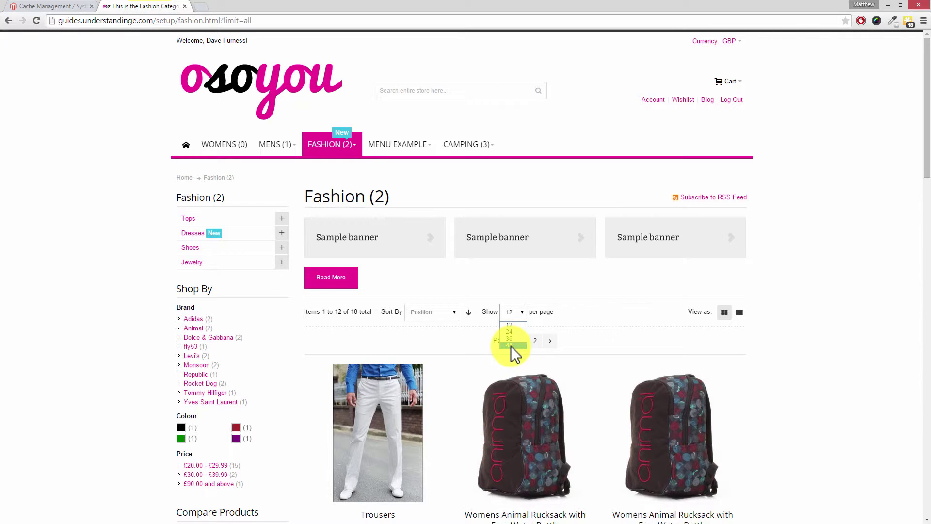
pyautogui.click(638, 317)
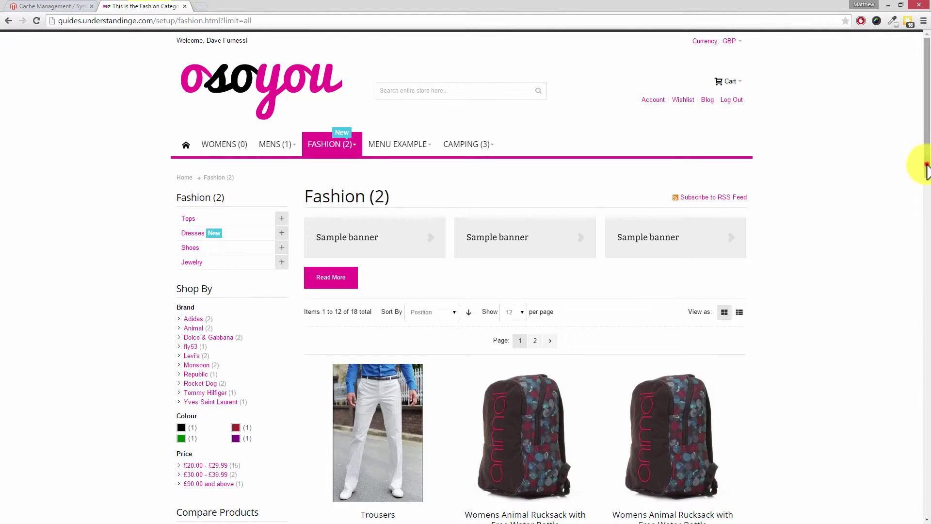
pyautogui.moveTo(926, 169); pyautogui.dragTo(924, 211)
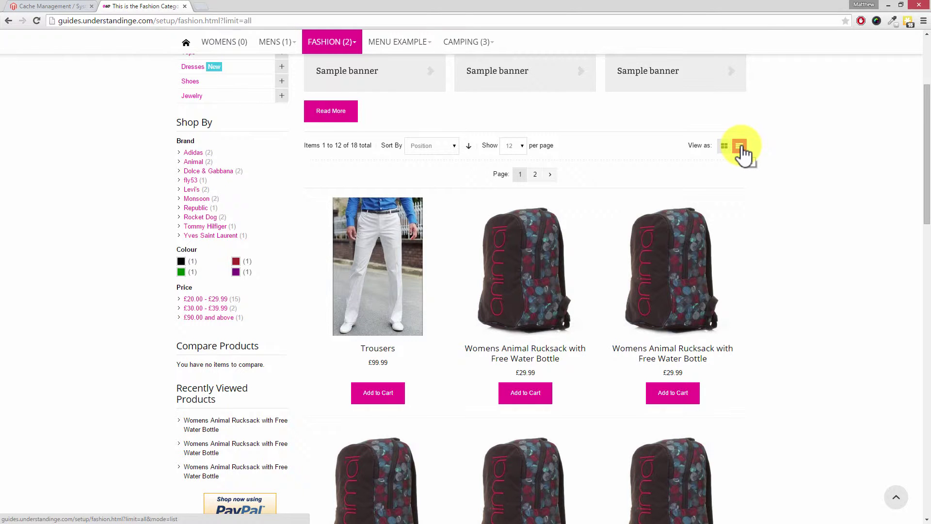
pyautogui.click(739, 146)
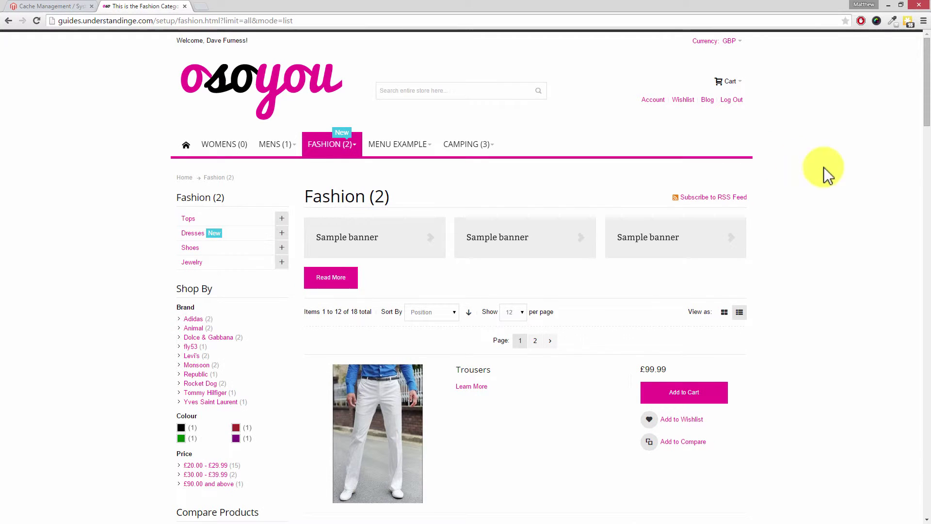
pyautogui.moveTo(927, 88); pyautogui.dragTo(927, 132)
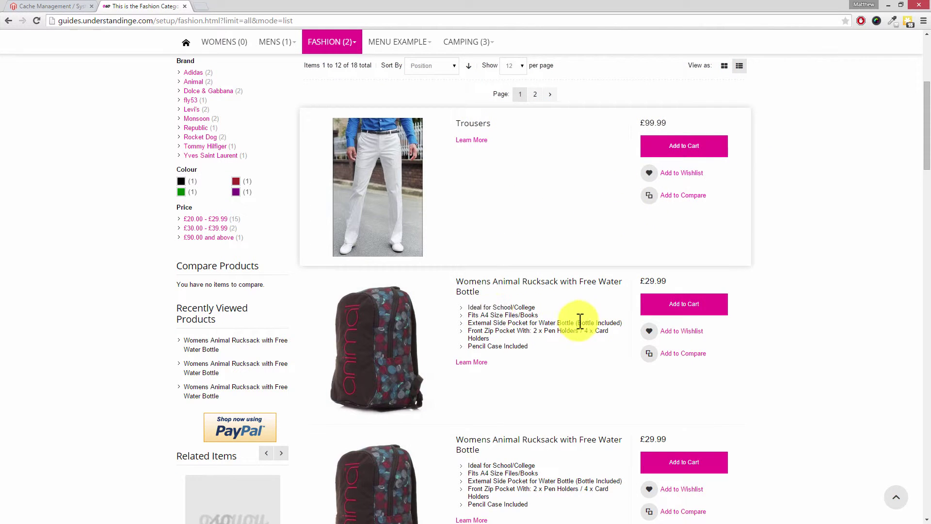
pyautogui.click(722, 67)
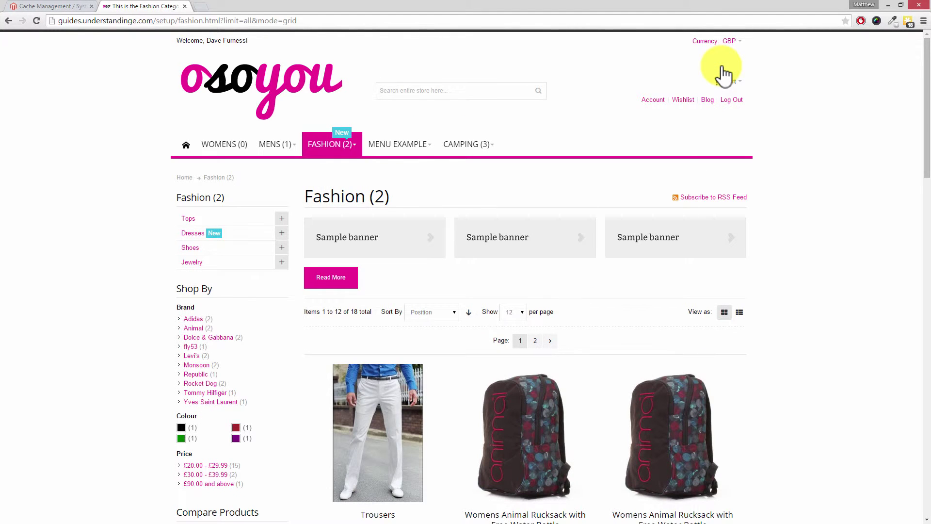
pyautogui.moveTo(925, 61); pyautogui.dragTo(926, 124)
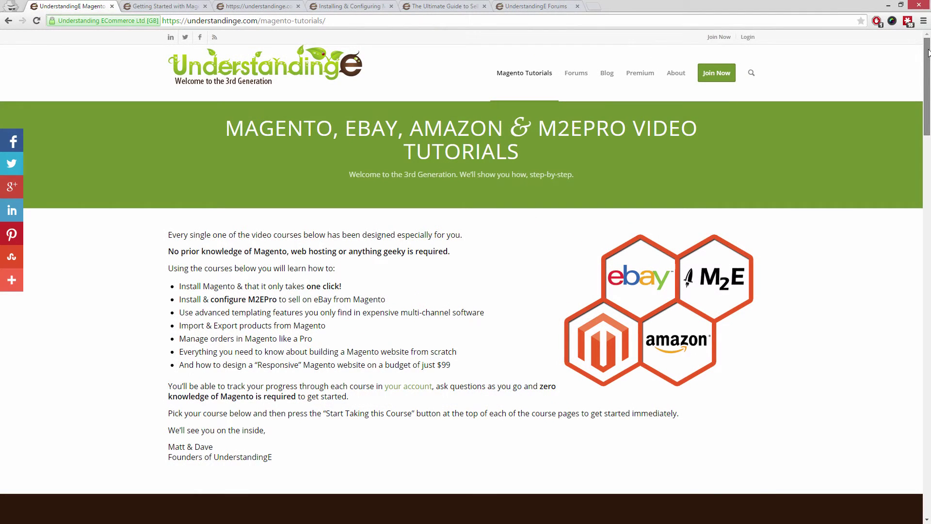
# - Scroll through the Magento Tutorials course page on UnderstandingE
pyautogui.moveTo(929, 51); pyautogui.dragTo(928, 220)
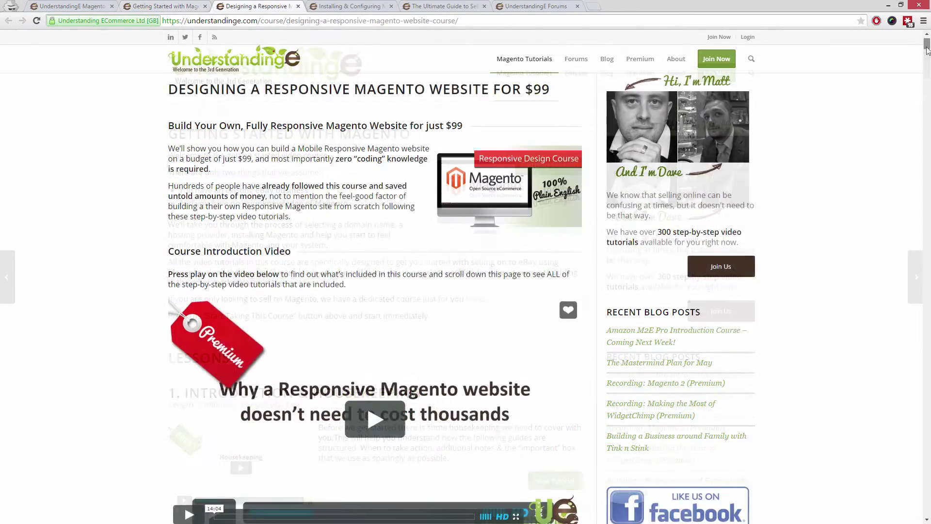
pyautogui.moveTo(927, 39); pyautogui.dragTo(927, 66)
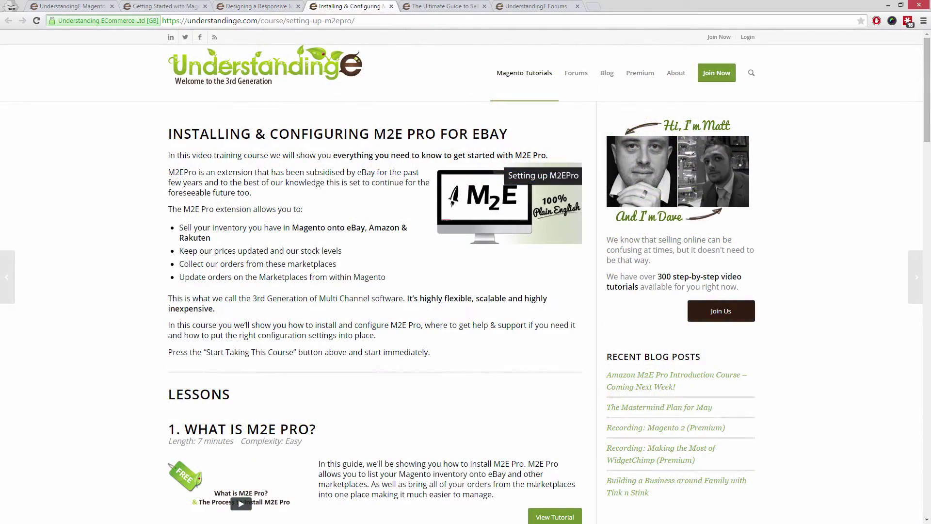